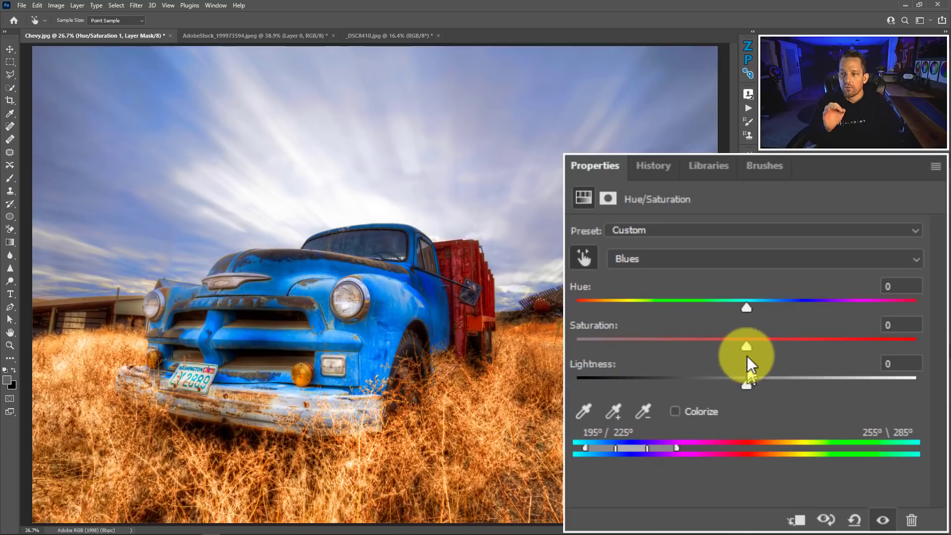
Step: Sample the truck's blue paint to target the Blues range, try a slight saturation change and reset it to 0
left_click(625, 270)
left_click(643, 279)
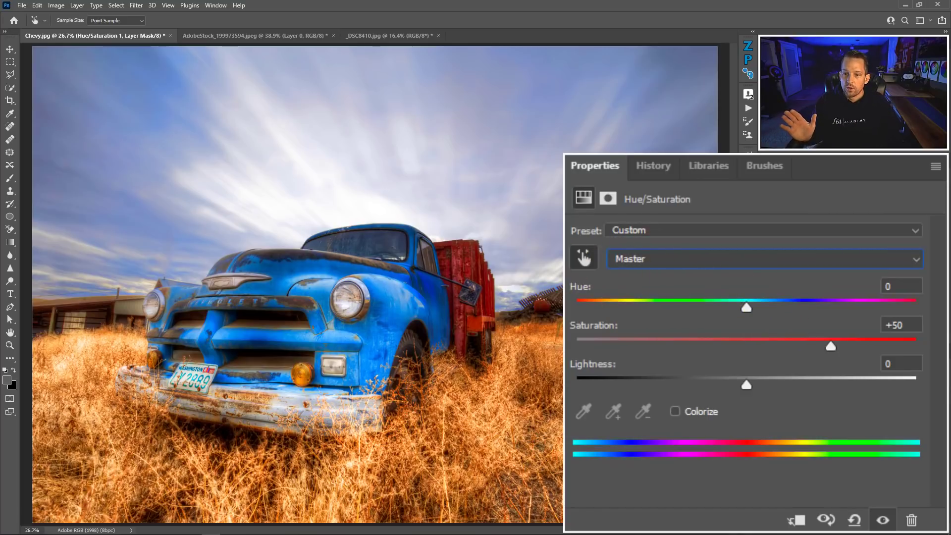
left_click(405, 277)
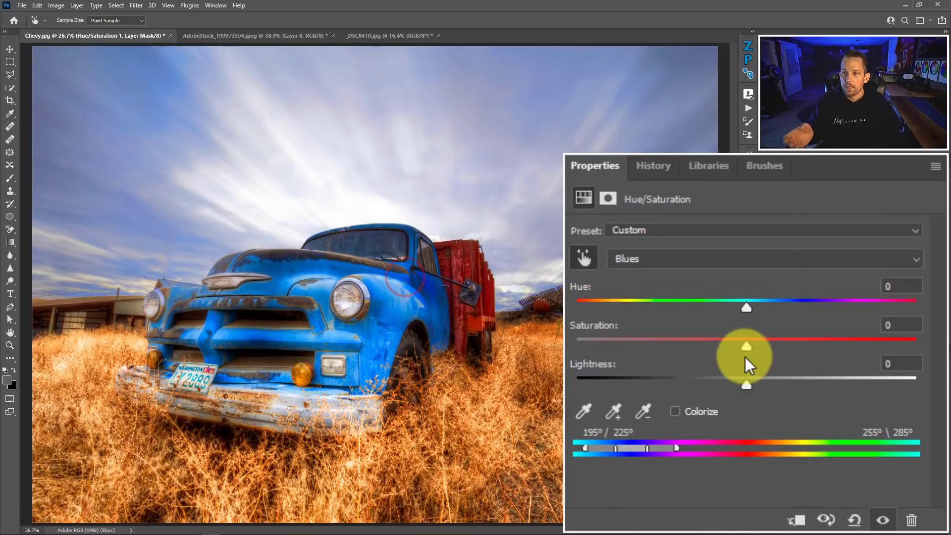
left_click_drag(746, 347, 747, 319)
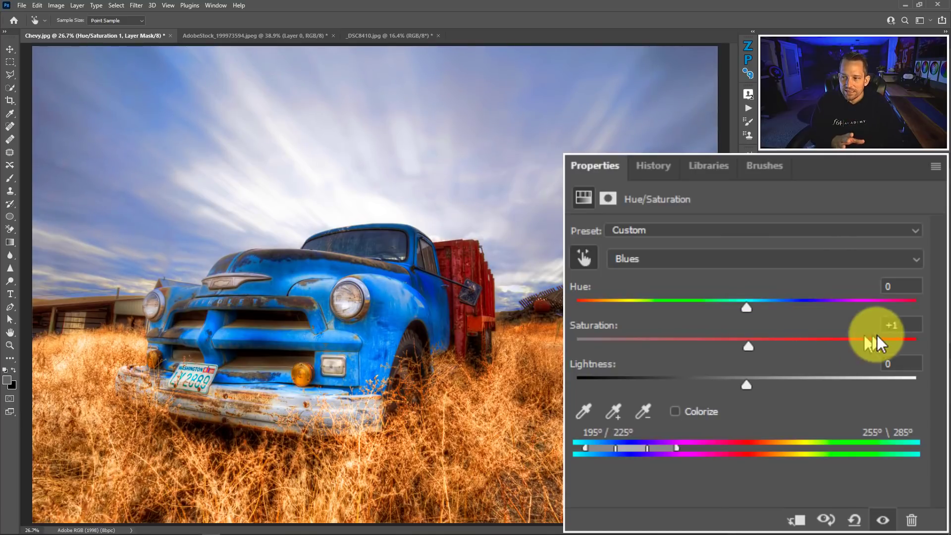
left_click(894, 325)
type("0")
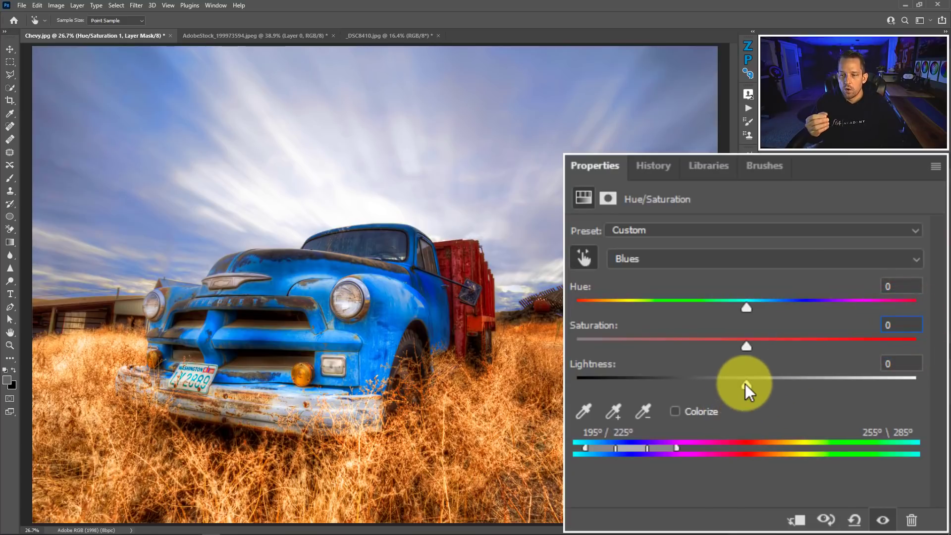
Step: Try brightening the Blues range, set its lightness to -37 and compare with the adjustment hidden
left_click_drag(745, 382, 825, 383)
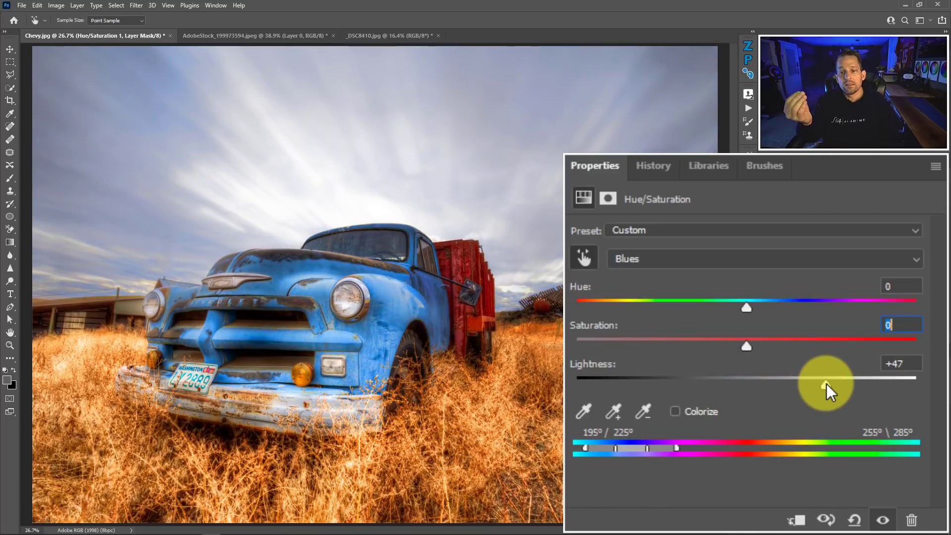
left_click_drag(826, 384, 683, 397)
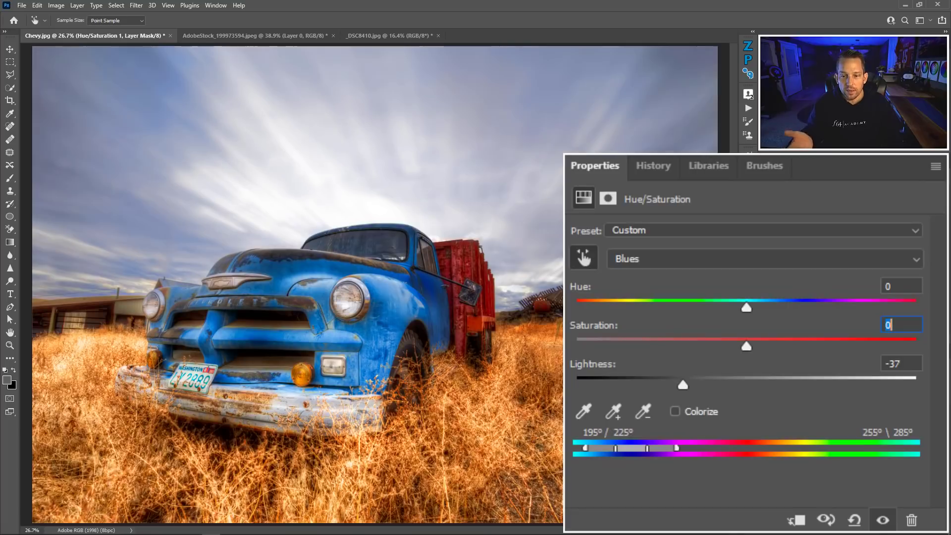
left_click(882, 519)
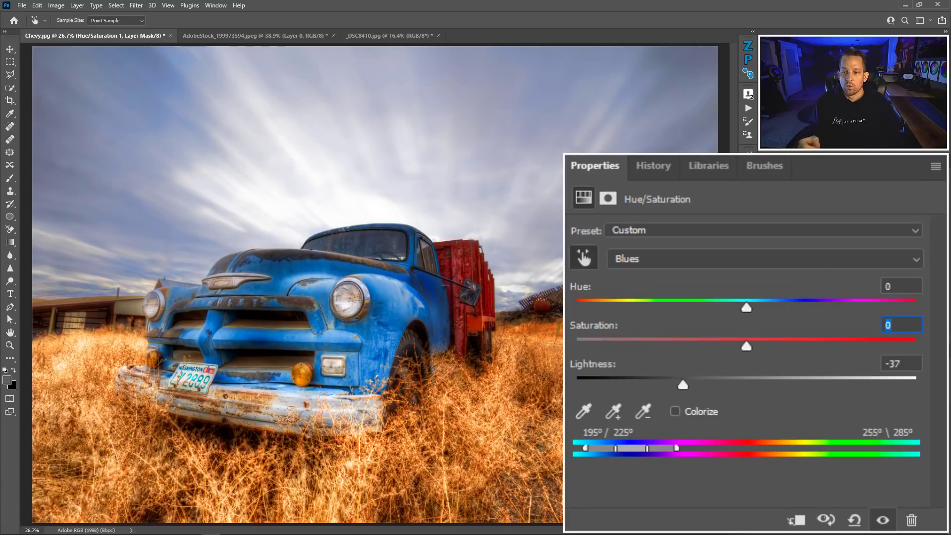
Step: Target the Reds range, set its saturation to +1 and try darker and lighter values before settling its lightness at -64
key("alt+3")
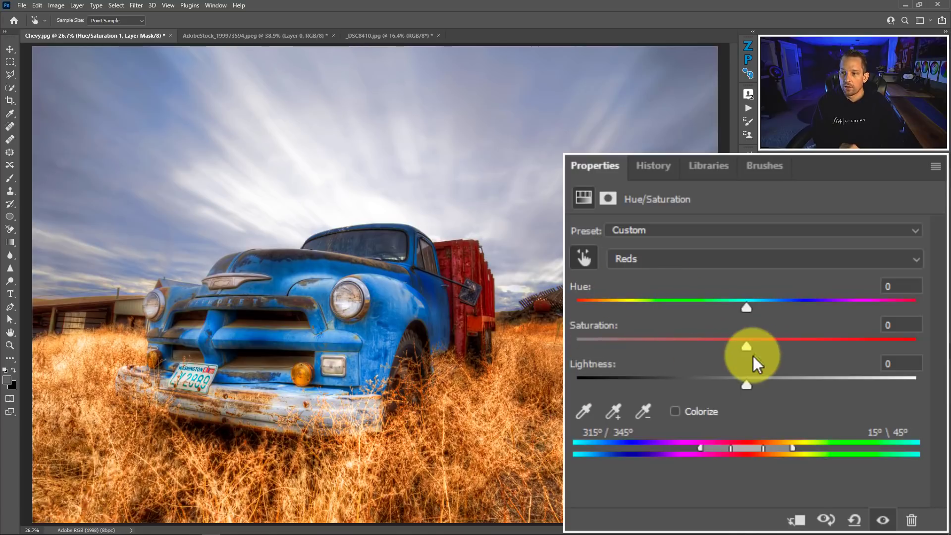
left_click_drag(746, 345, 744, 366)
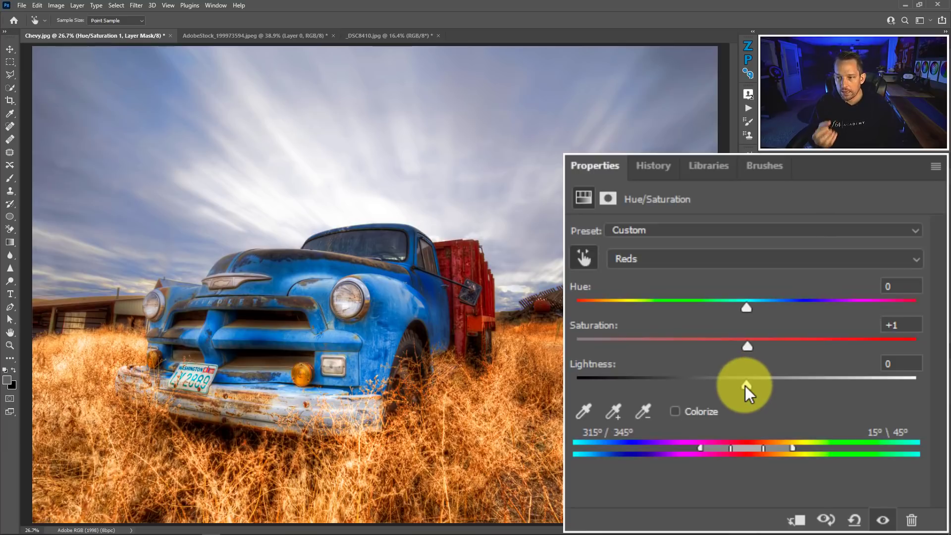
left_click_drag(745, 385, 671, 391)
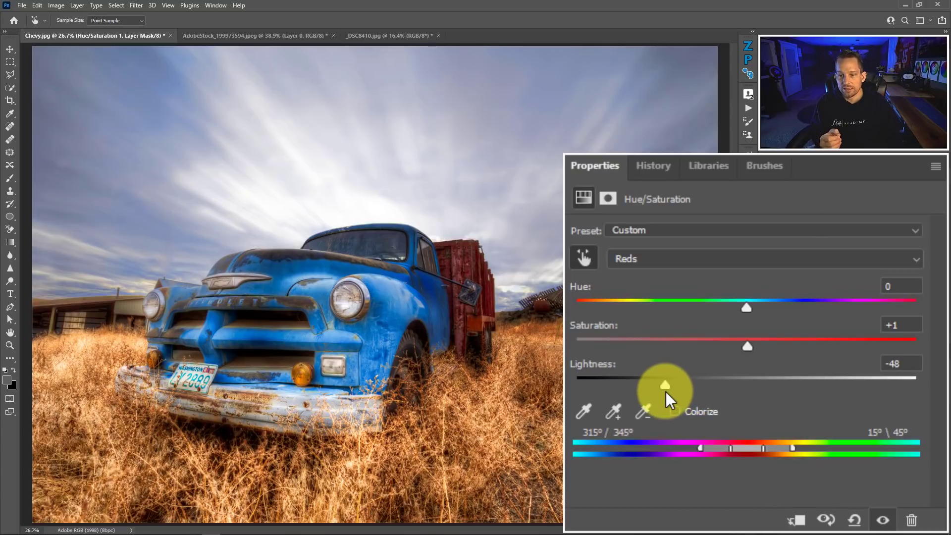
left_click_drag(666, 391, 668, 391)
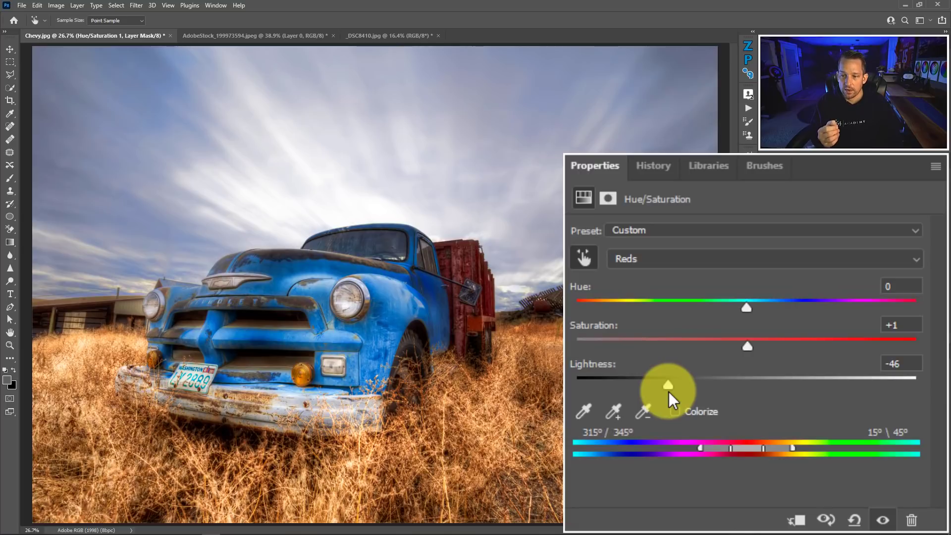
left_click_drag(668, 391, 853, 378)
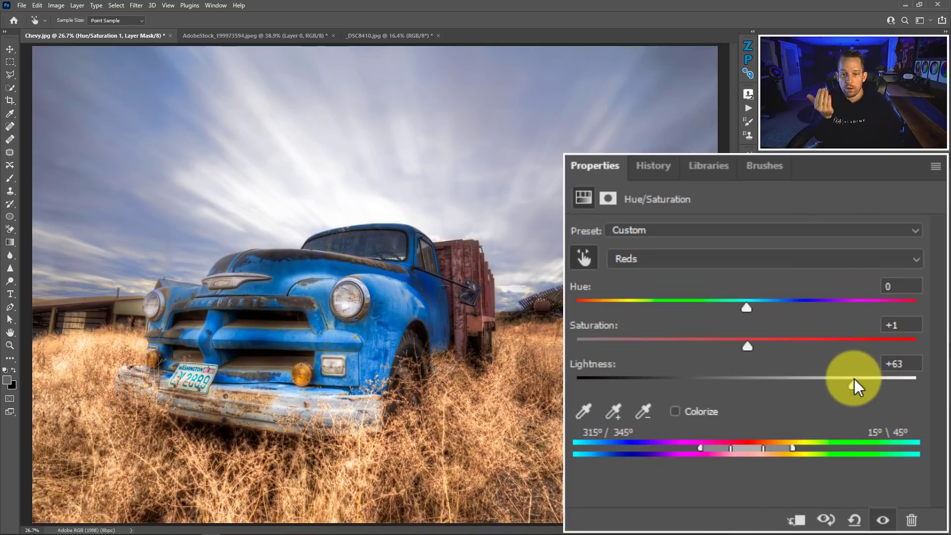
left_click_drag(853, 378, 644, 397)
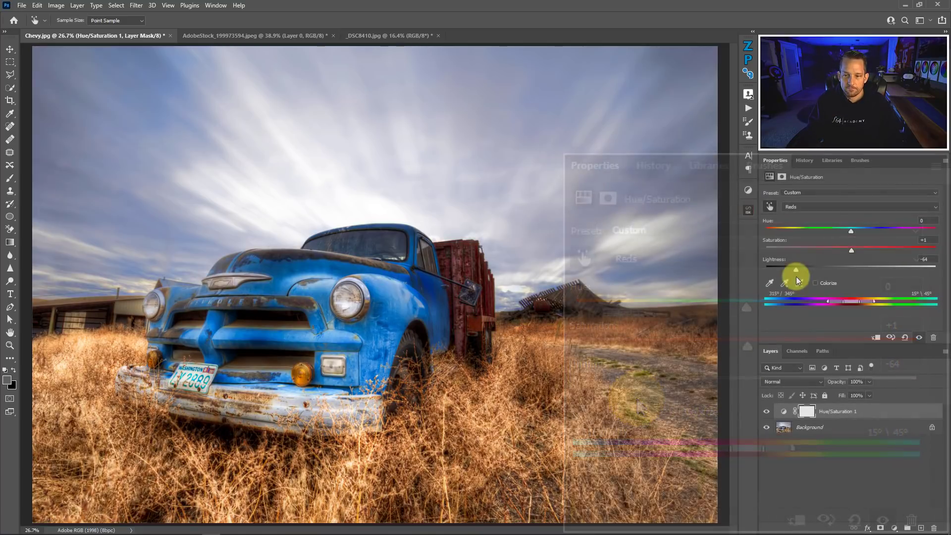
Step: Compare the truck photo with and without the Hue/Saturation layer and set the Reds hue to +1
left_click(766, 411)
left_click(766, 411)
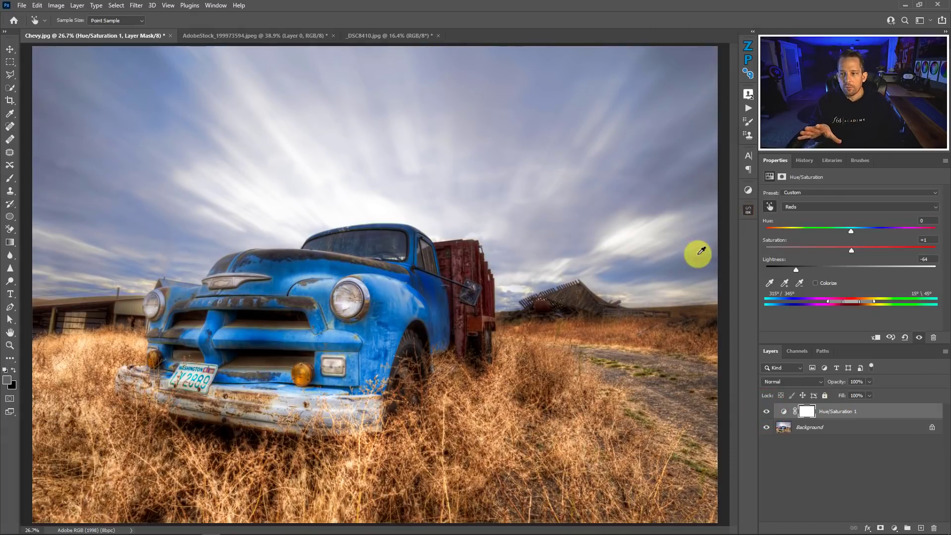
mouse_move(851, 230)
left_mouse_down()
mouse_move(837, 228)
mouse_move(860, 228)
mouse_move(851, 228)
left_mouse_up()
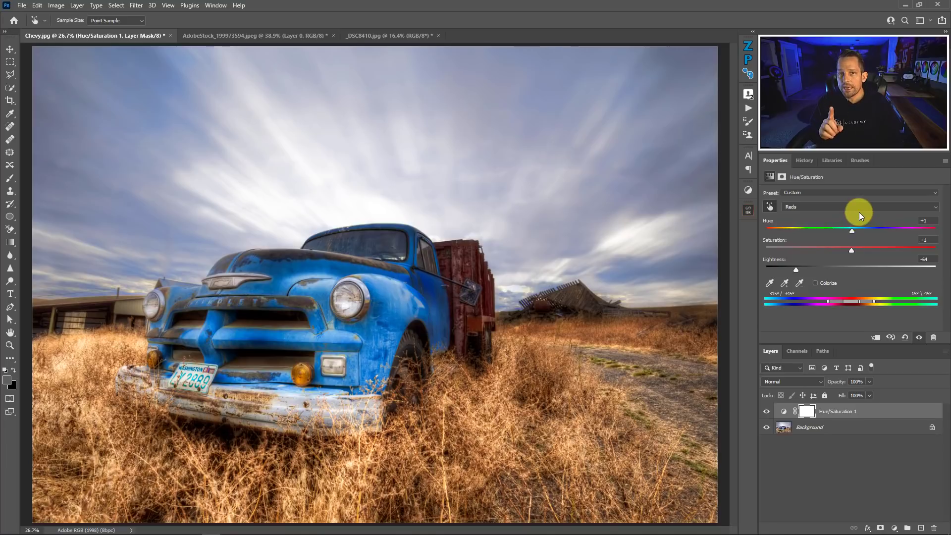
key("c")
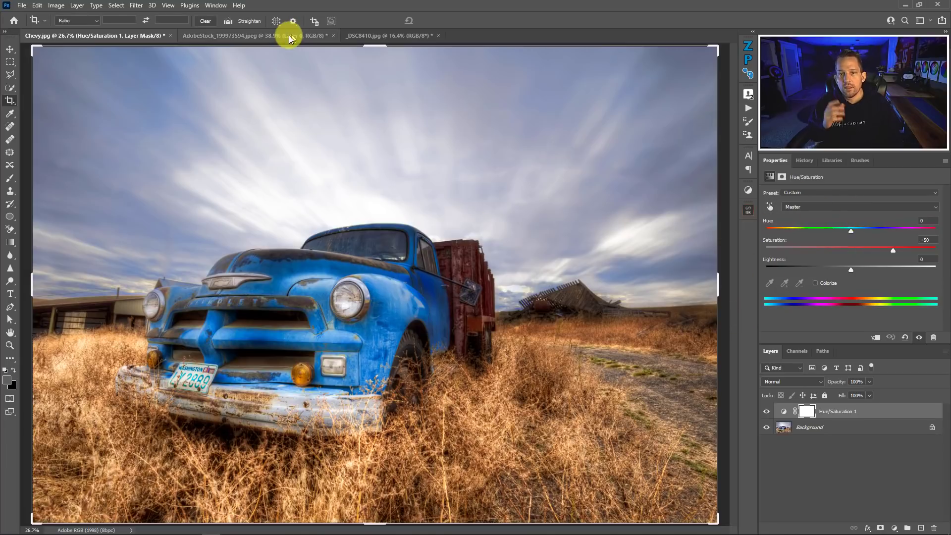
Step: Switch to AdobeStock_199973594.jpeg and add a Hue/Saturation adjustment layer with master saturation at +50
left_click(285, 37)
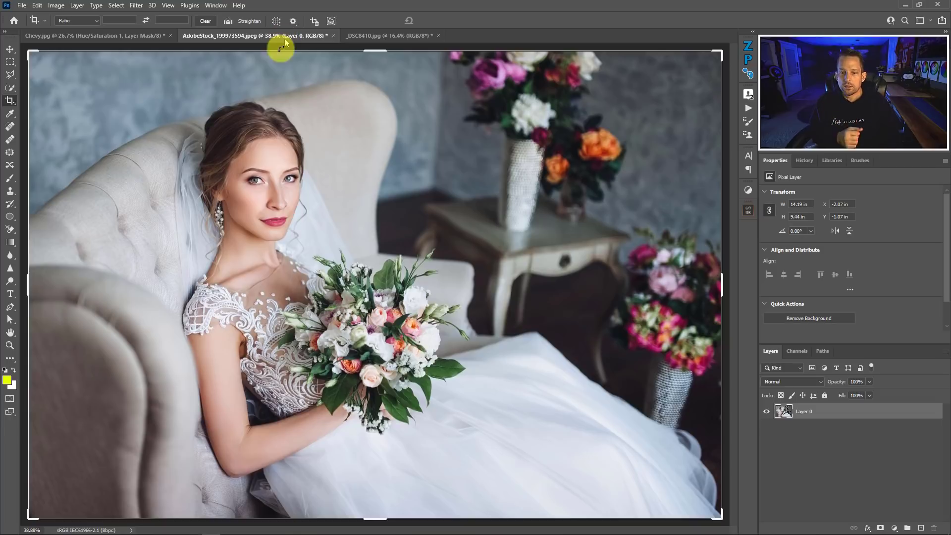
left_click(895, 527)
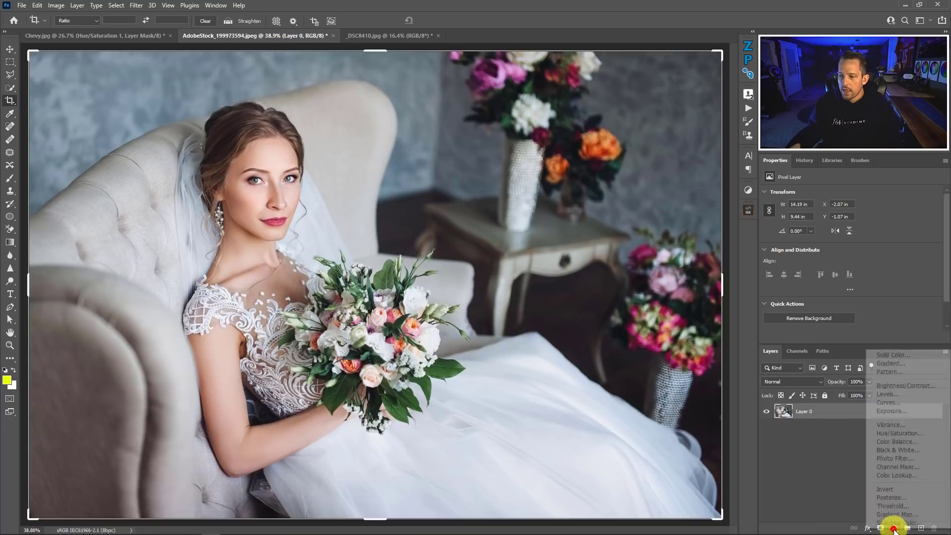
left_click(890, 433)
left_click_drag(851, 252, 888, 252)
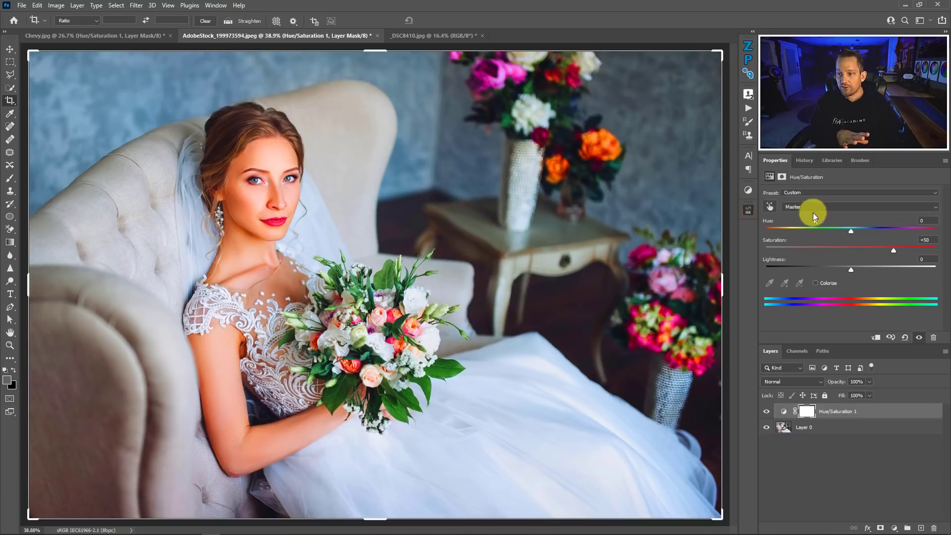
Step: Sample the bride's forehead with the on-image adjustment tool to target the Reds and set their lightness to -27
left_click(769, 206)
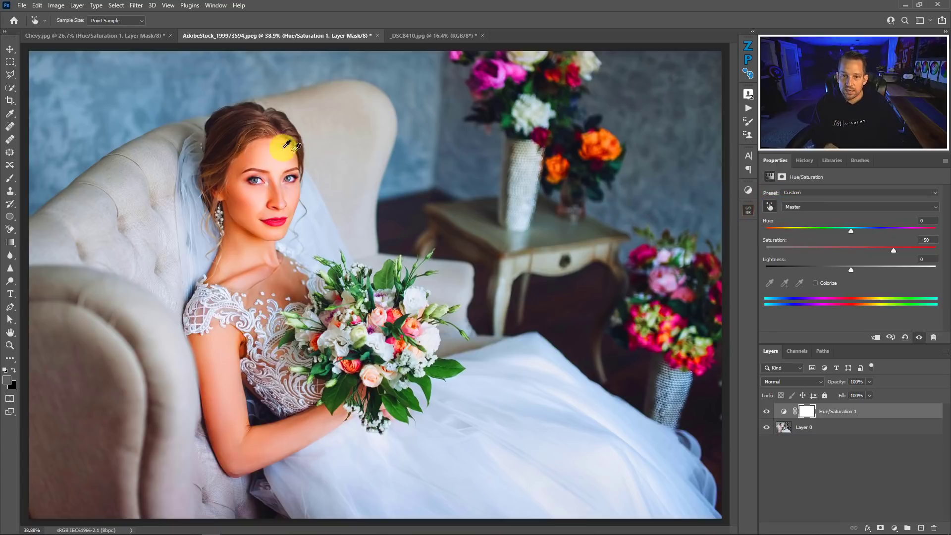
left_click(255, 147)
mouse_move(255, 148)
left_mouse_down()
mouse_move(345, 170)
mouse_move(230, 158)
mouse_move(254, 150)
left_mouse_up()
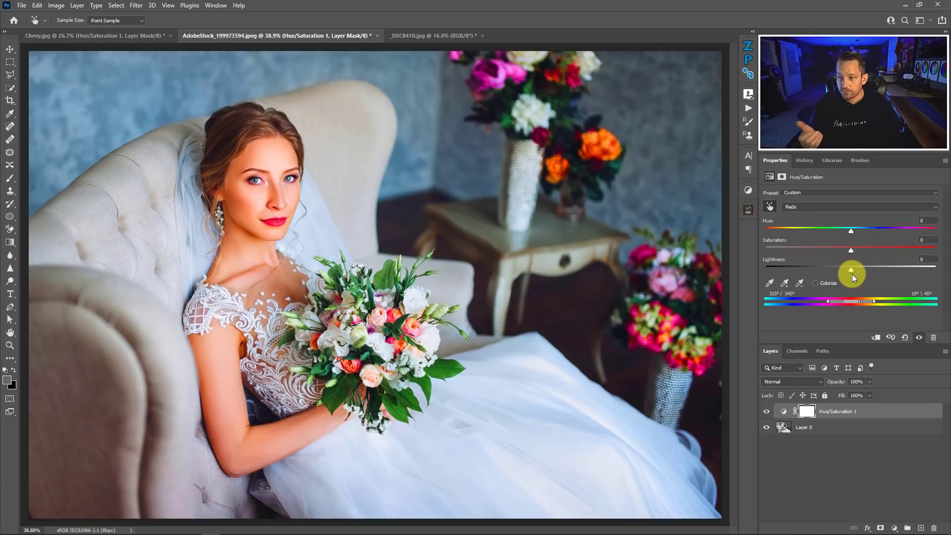
left_click_drag(852, 271, 851, 273)
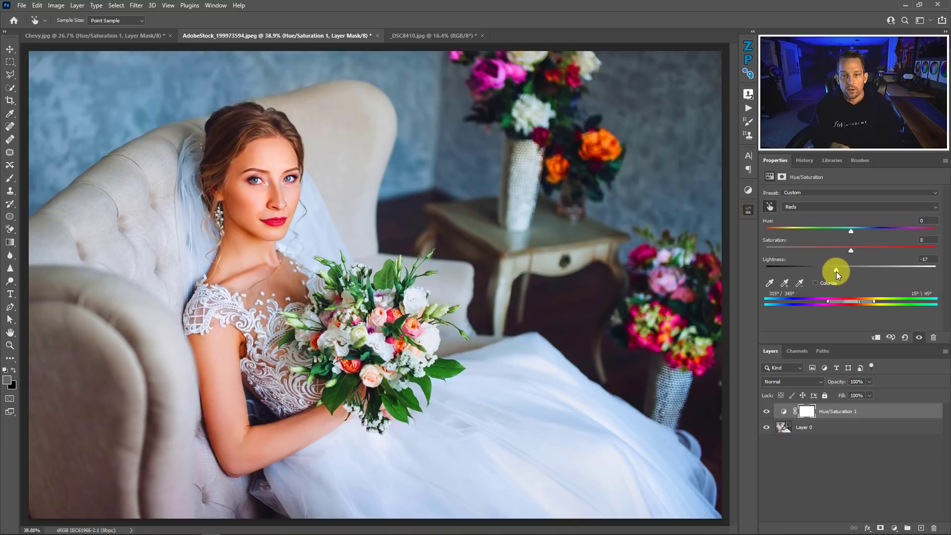
left_click_drag(836, 271, 828, 270)
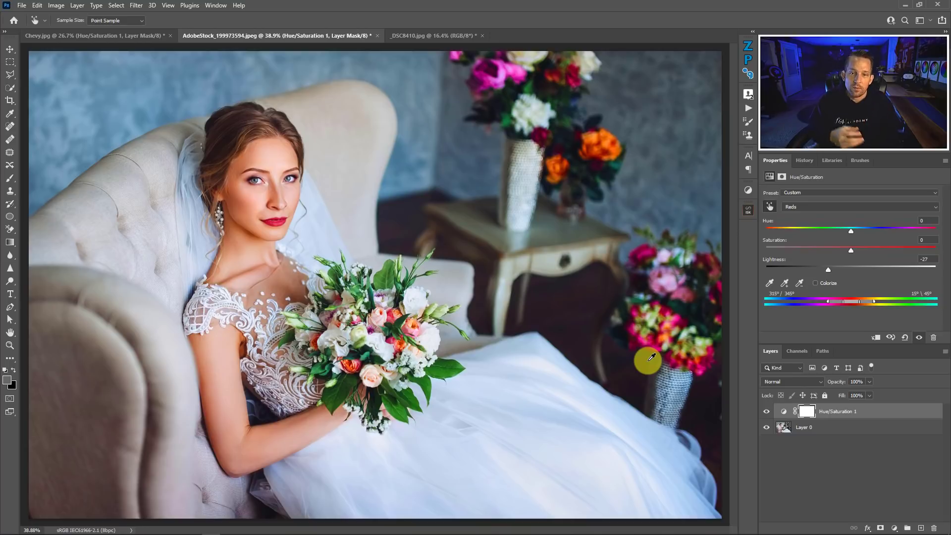
Step: Compare the bride photo with and without the Hue/Saturation layer and lower that layer's opacity to 71%
left_click(765, 412)
left_click(765, 413)
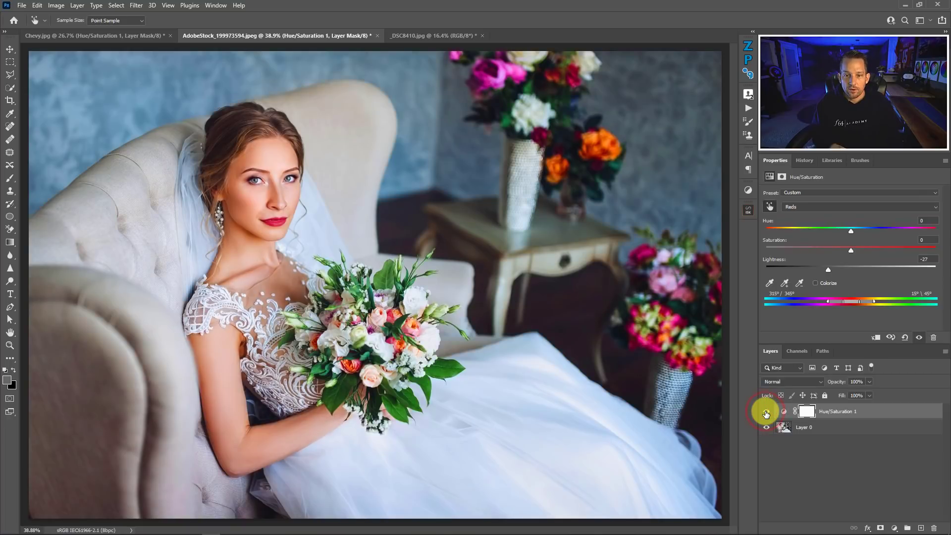
left_click(766, 413)
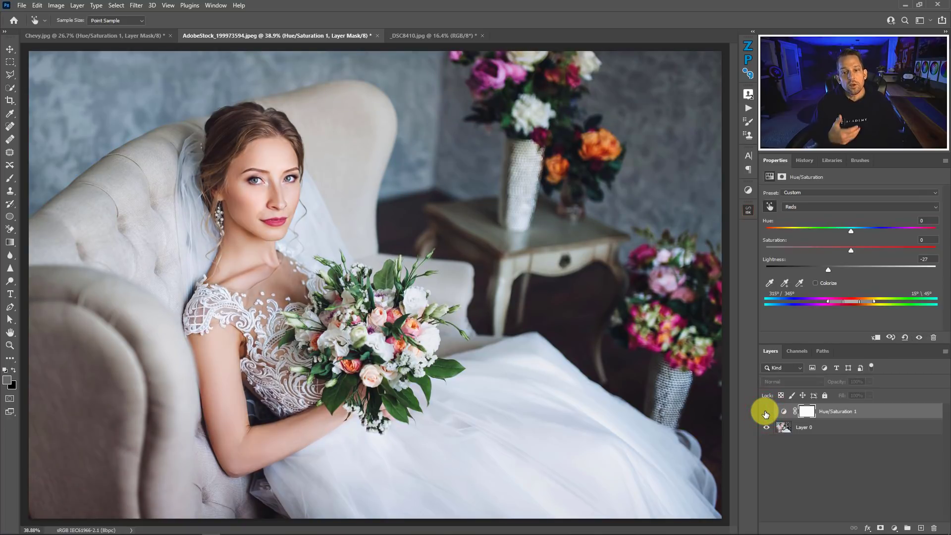
left_click(767, 413)
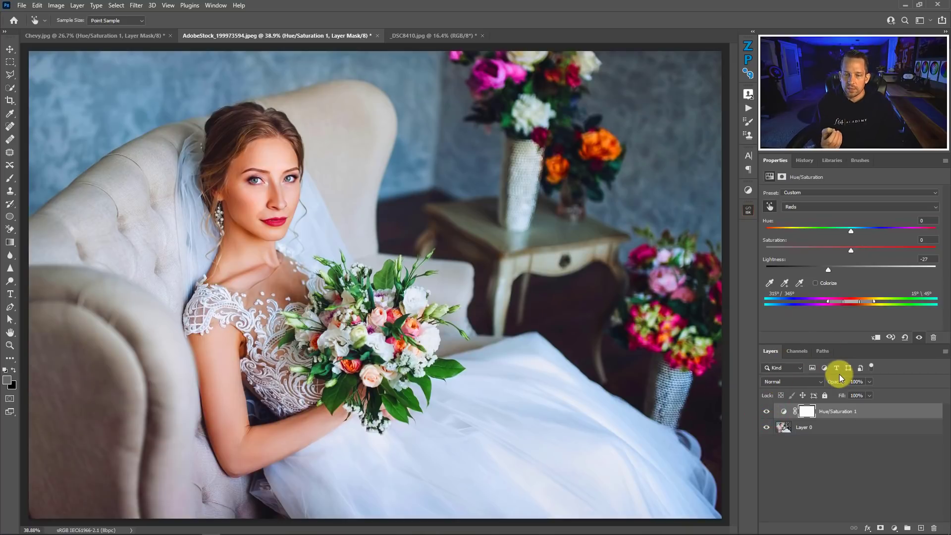
left_click(867, 382)
left_click_drag(866, 383, 856, 393)
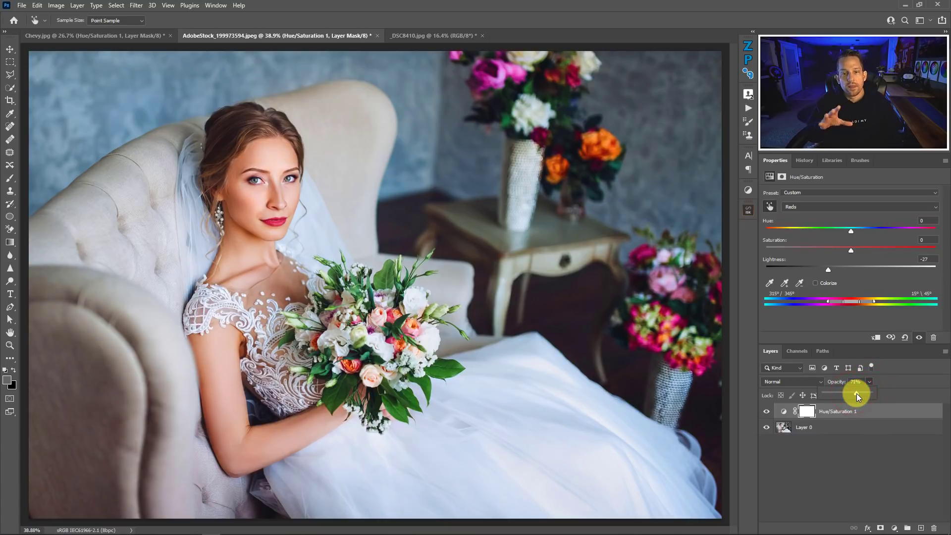
left_click(900, 379)
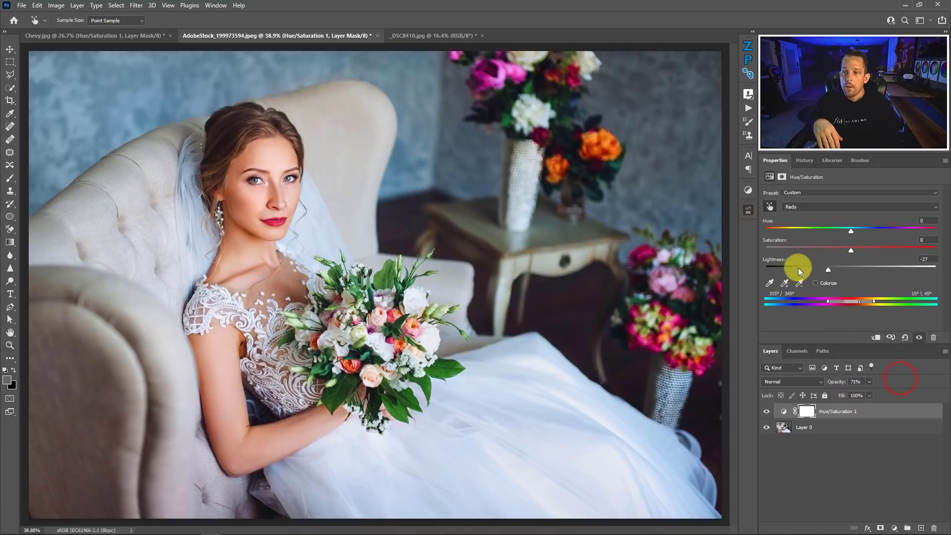
Step: Sample the wall behind the bride to target the Cyans, set their lightness to +79 and compare before and after
left_click(770, 206)
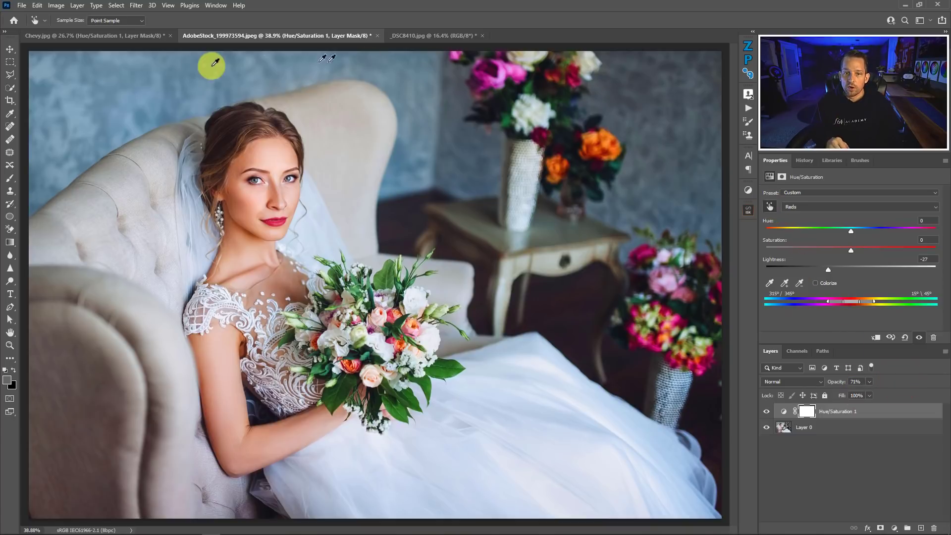
left_click(155, 101)
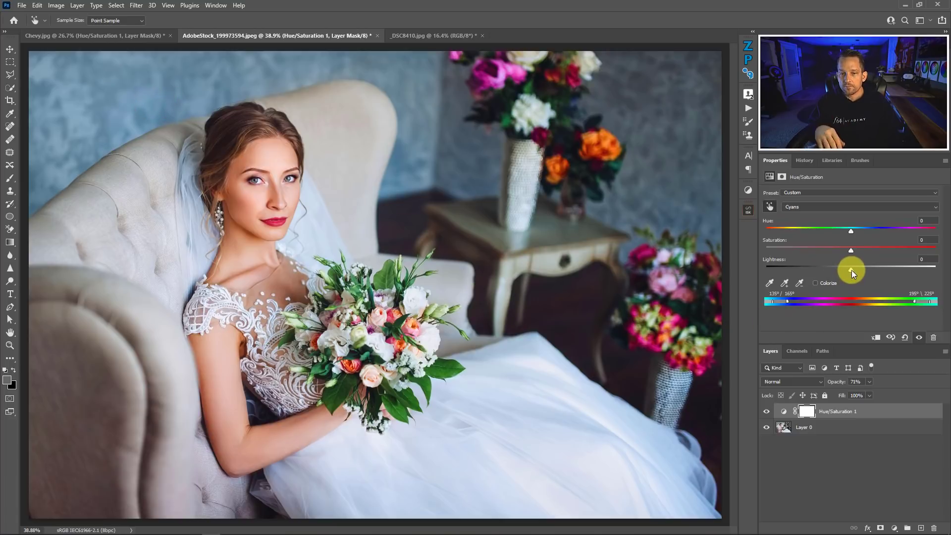
left_click_drag(851, 268, 917, 261)
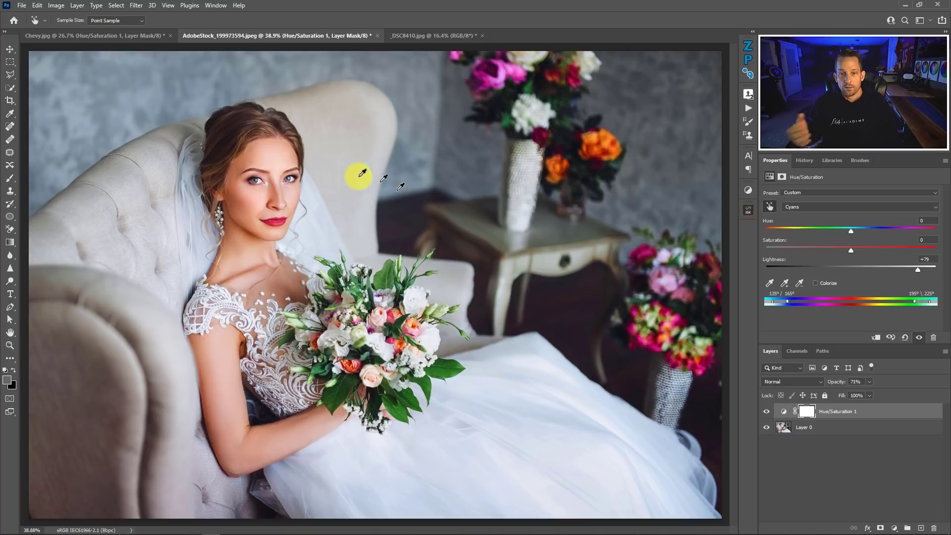
left_click(766, 411)
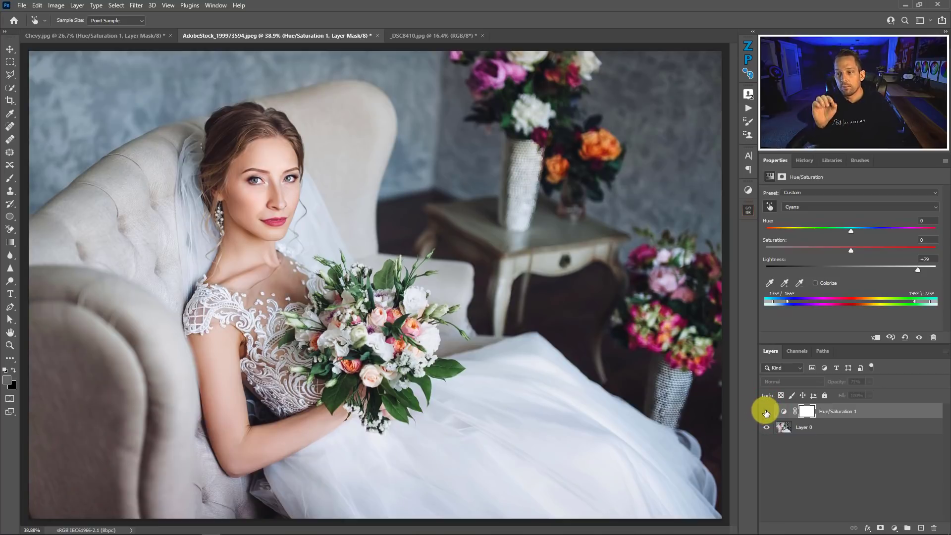
left_click(766, 411)
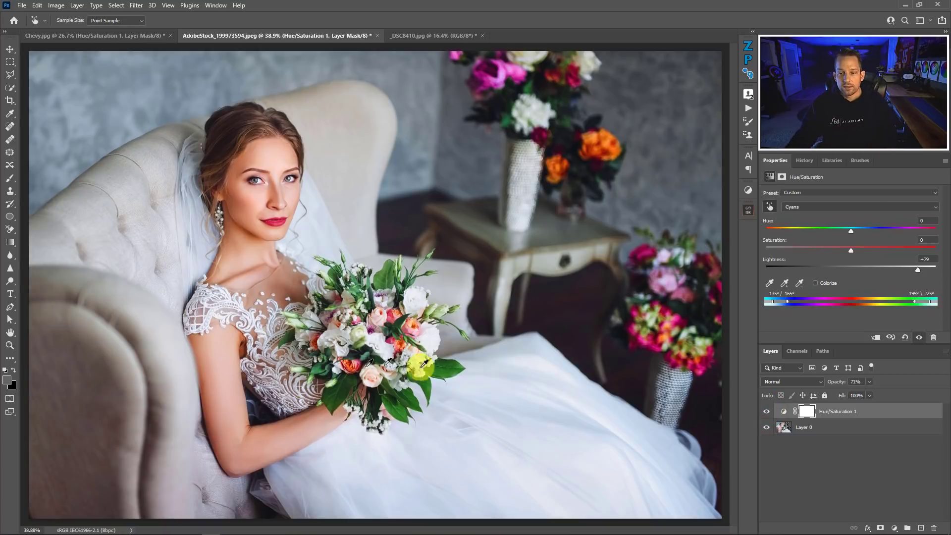
Step: Sample a bouquet leaf to target the Greens and set their saturation to -13 and lightness to -22
left_click(442, 365)
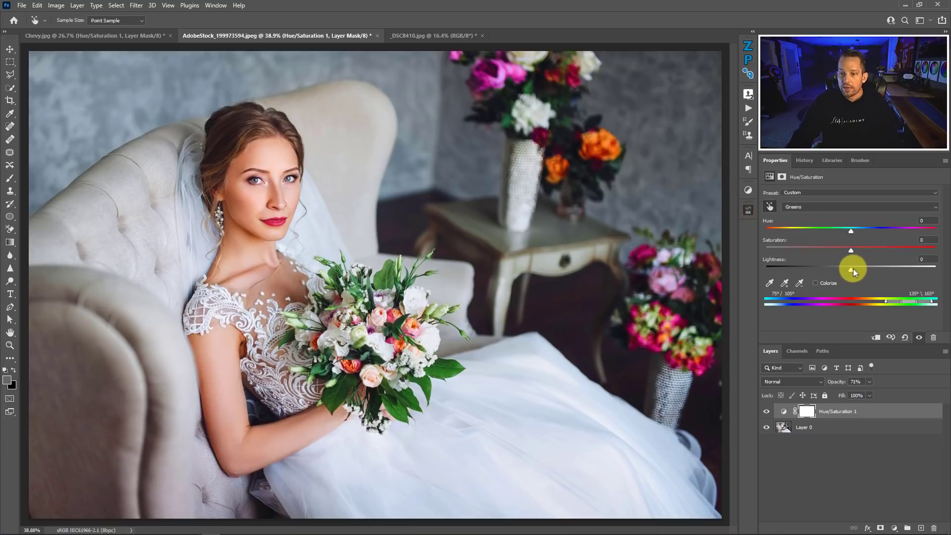
left_click_drag(853, 271, 839, 251)
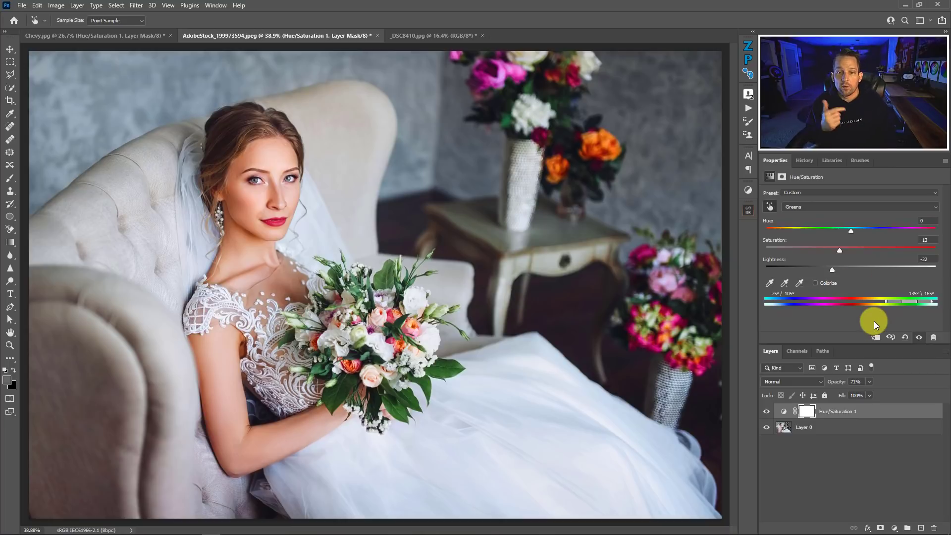
Step: Compare the bride photo with and without the Hue/Saturation 1 layer
left_click(766, 414)
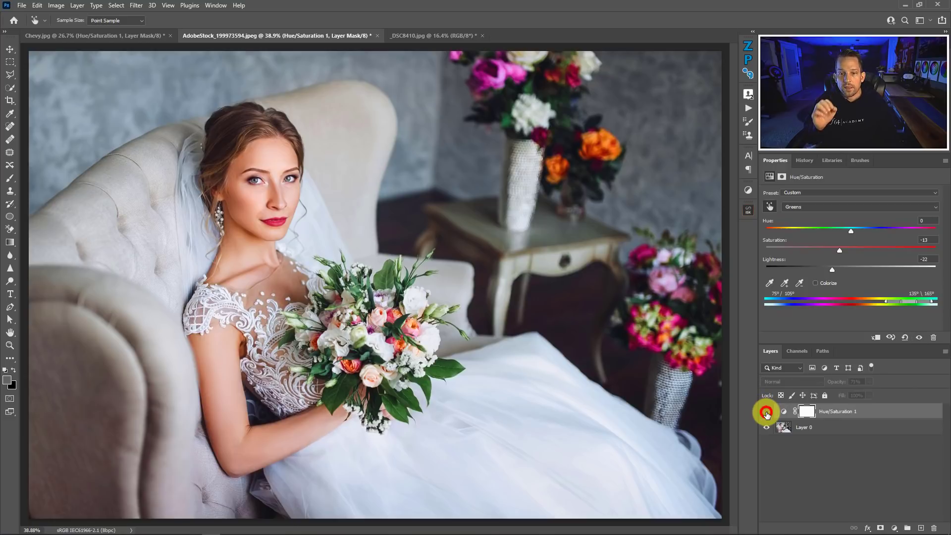
left_click(767, 414)
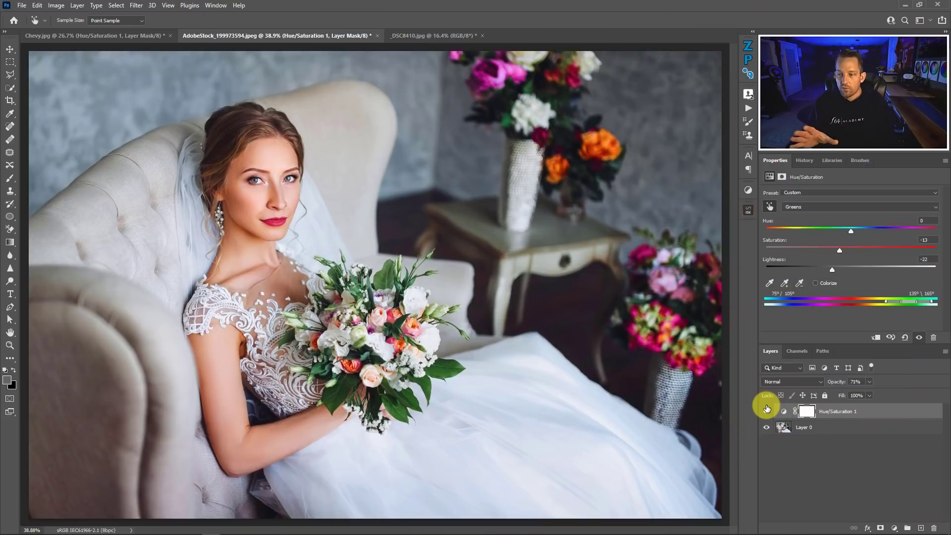
Step: With Hue/Saturation 1 hidden, add another Hue/Saturation layer above Layer 0 with Master saturation +53, and compare the two layers' effects
left_click(767, 411)
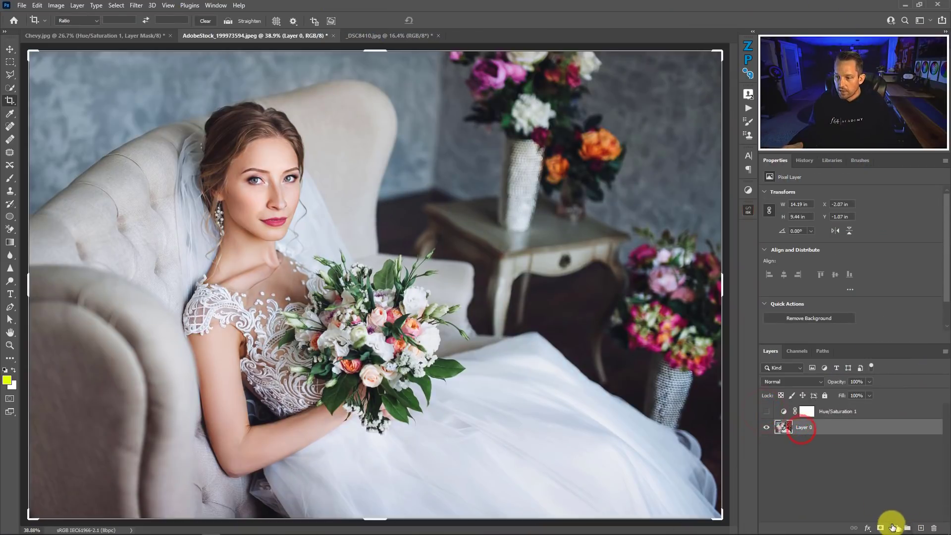
left_click(893, 528)
left_click(889, 429)
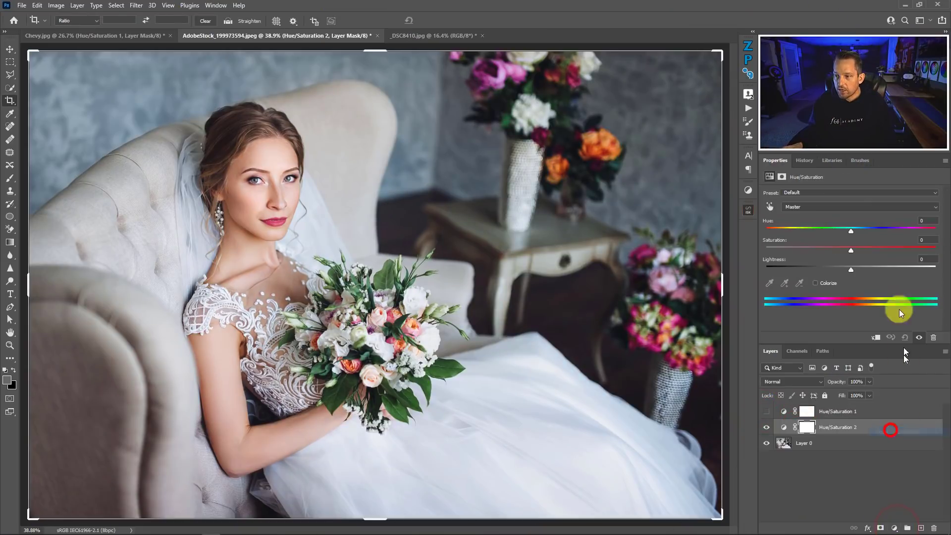
left_click(896, 248)
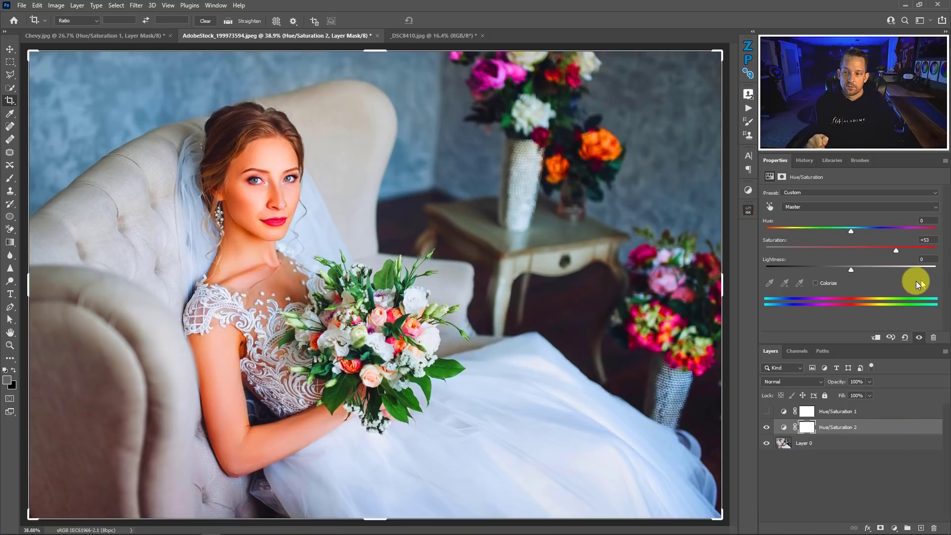
left_click(765, 426)
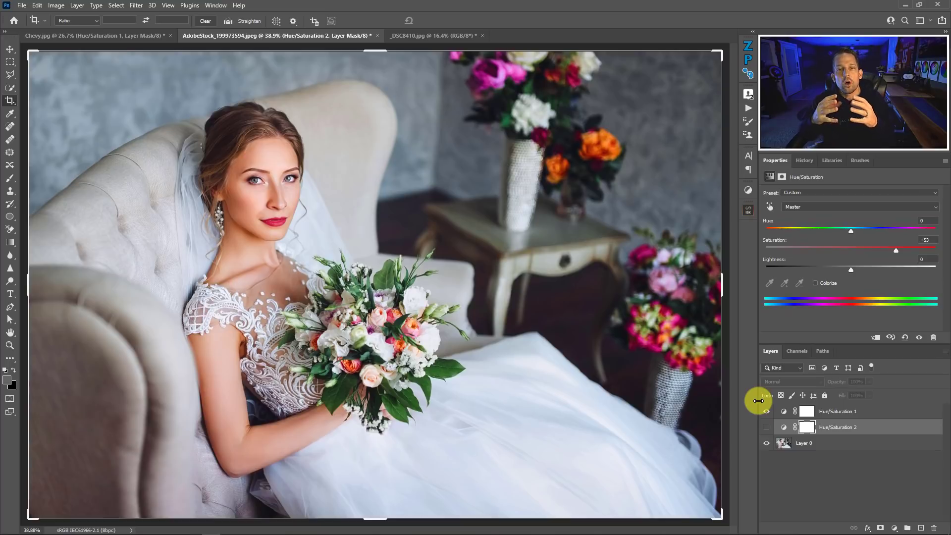
Step: Switch to the _DSC8410.jpg document with the white bridge
left_click(419, 35)
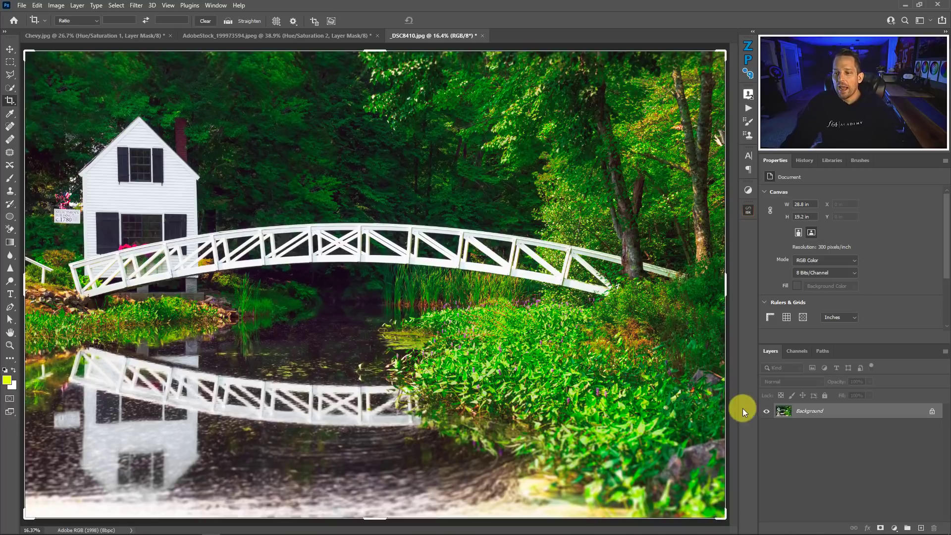
Step: Try to shift the hue of the Greens, sampled from the tree foliage, with a new Hue/Saturation adjustment layer
left_click(893, 528)
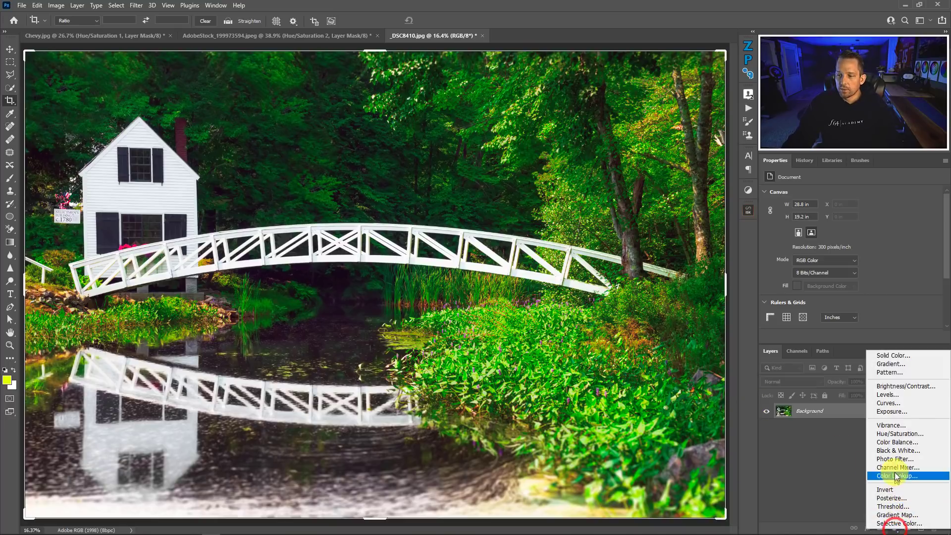
left_click(897, 434)
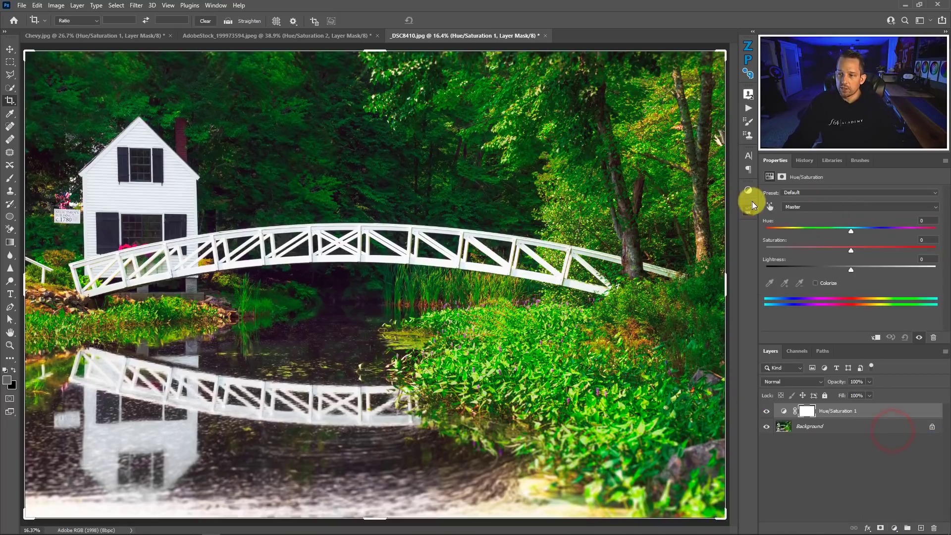
left_click(769, 207)
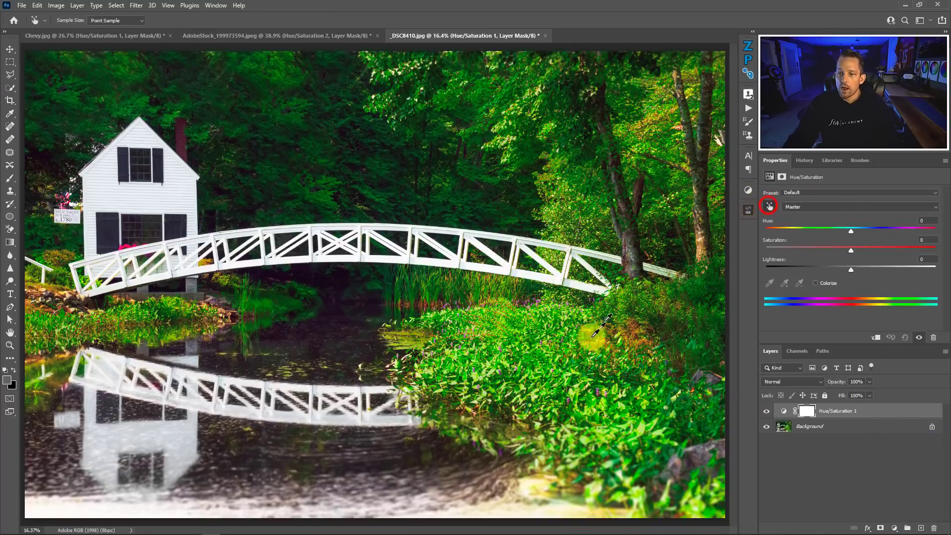
left_click(516, 108)
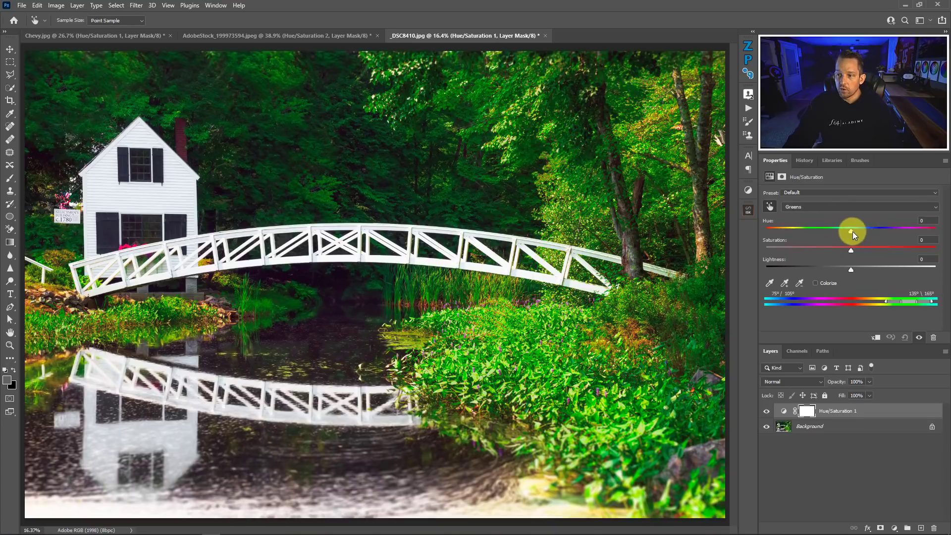
left_click_drag(848, 230, 826, 218)
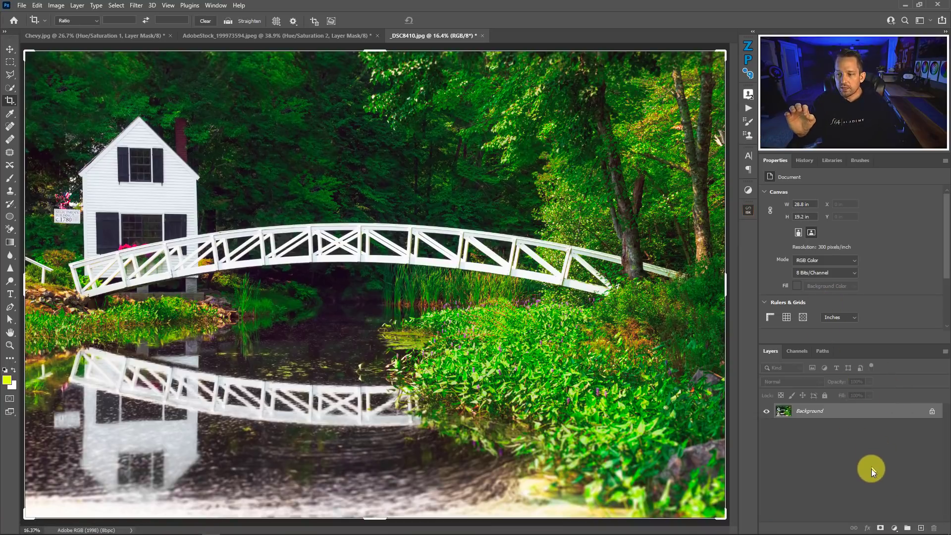
Step: Add a Selective Color adjustment layer above the Background and target the Greens
left_click(896, 526)
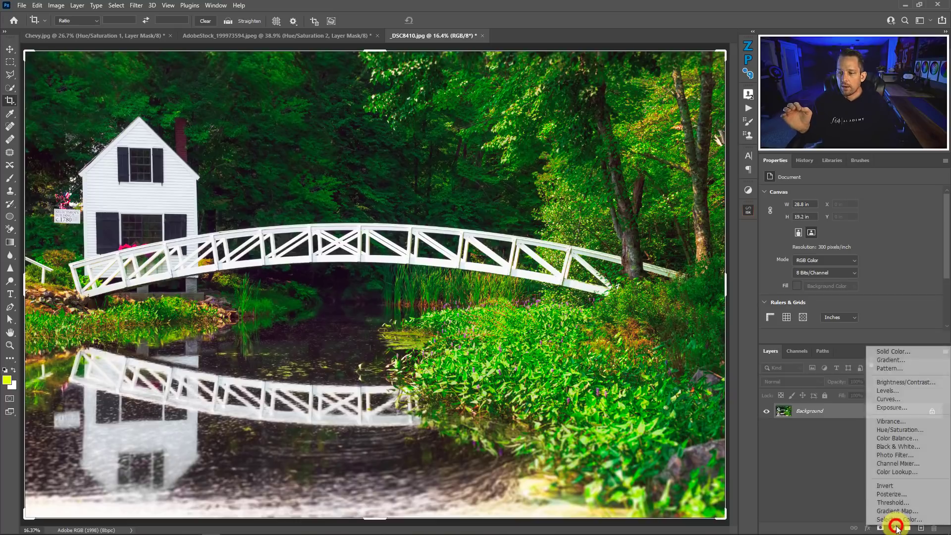
left_click(896, 520)
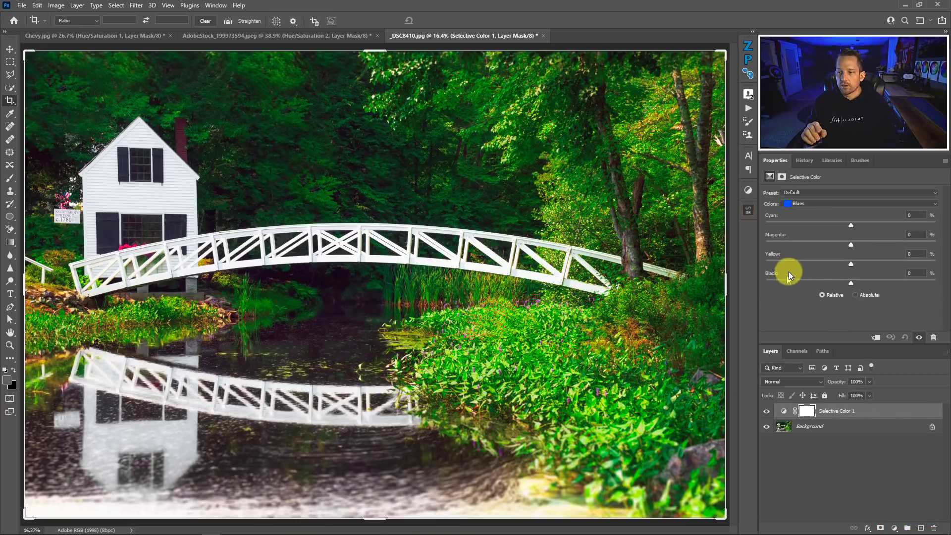
left_click(798, 203)
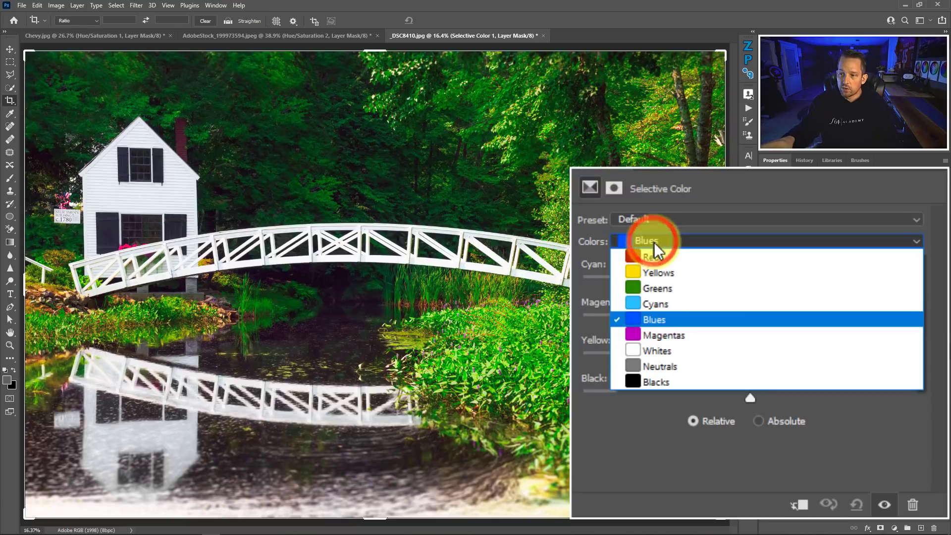
left_click(660, 283)
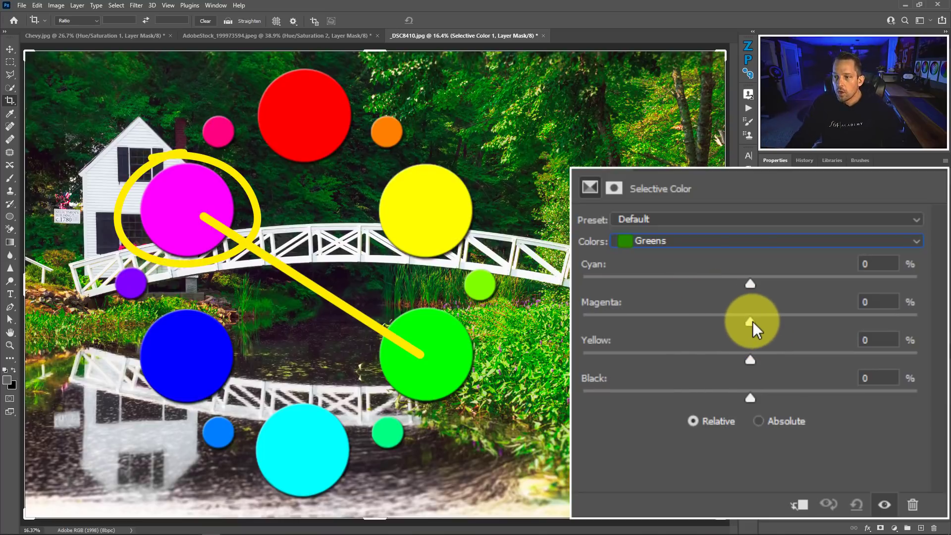
Step: Set the Greens to Cyan -24, Magenta +22, Yellow +61 and Black +20, and compare the photo before and after
mouse_move(753, 321)
left_mouse_down()
mouse_move(867, 318)
mouse_move(733, 312)
mouse_move(881, 287)
mouse_move(705, 291)
mouse_move(788, 295)
left_mouse_up()
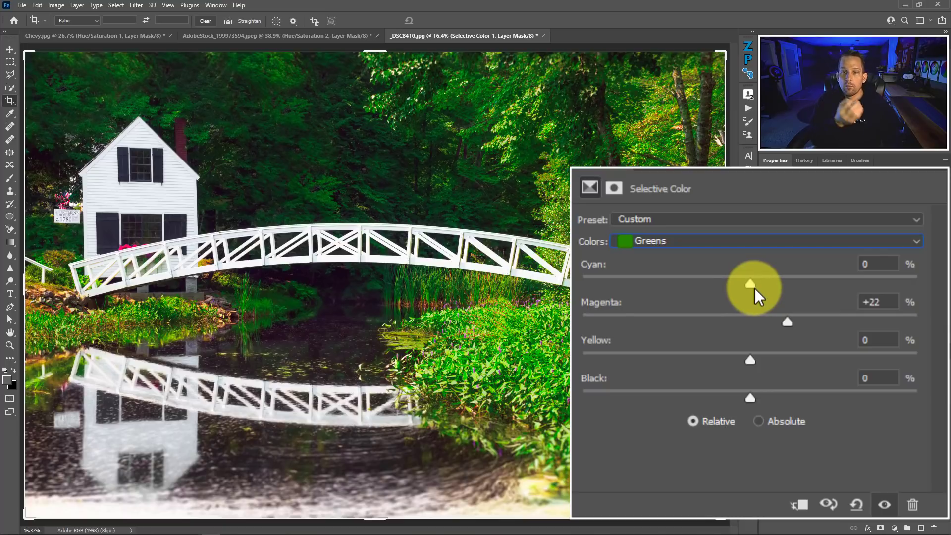
left_click_drag(751, 284, 710, 292)
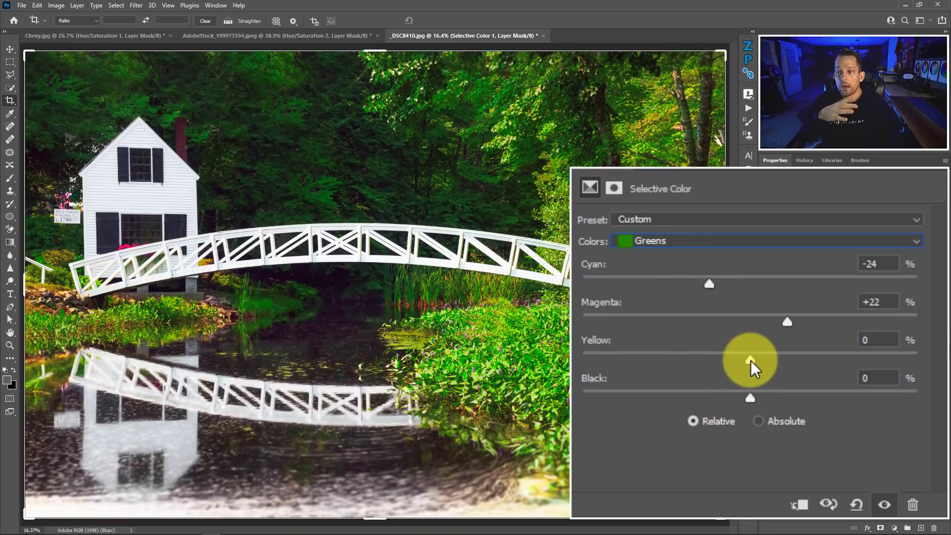
left_click_drag(751, 360, 853, 331)
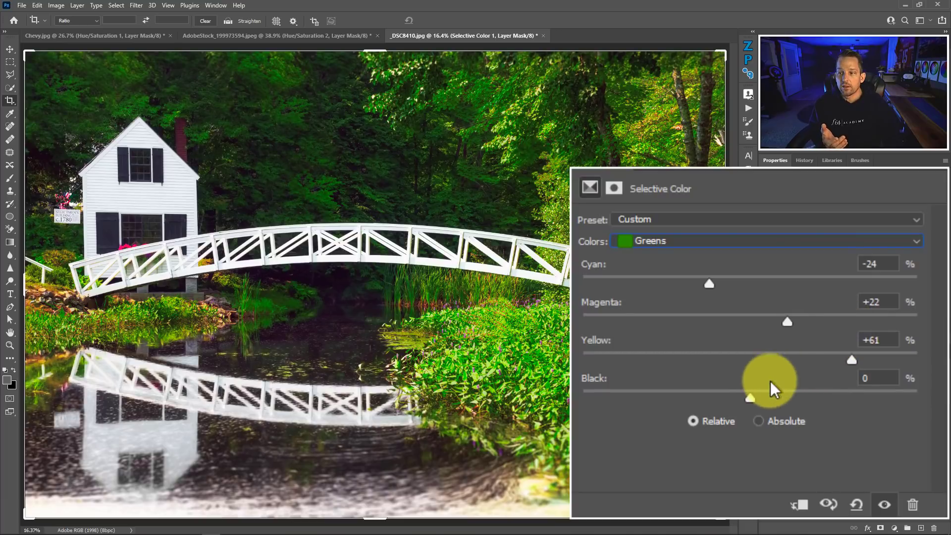
left_click_drag(750, 395, 781, 373)
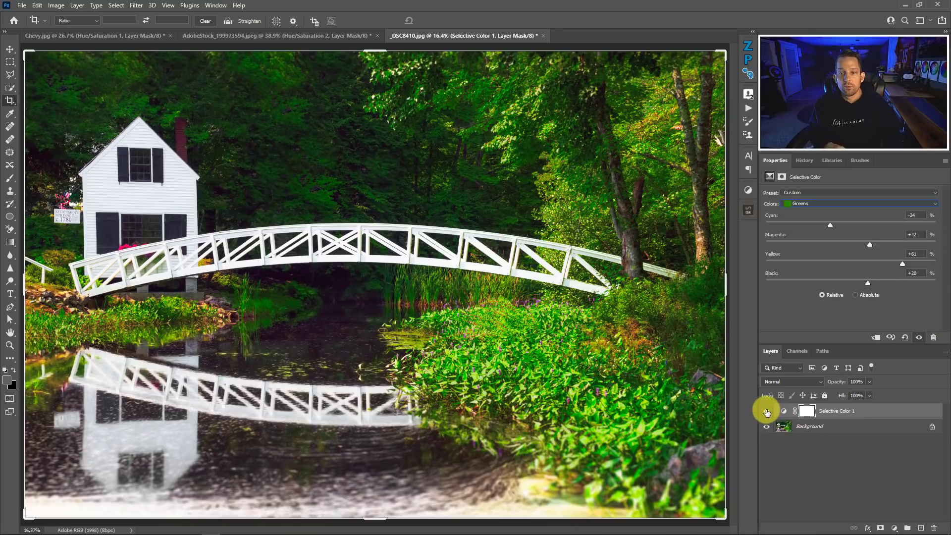
left_click(766, 412)
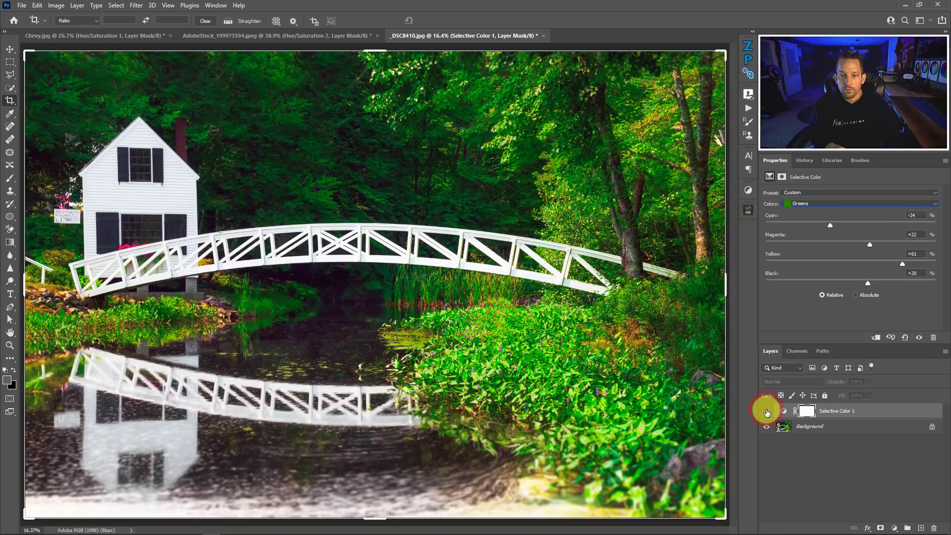
left_click(766, 412)
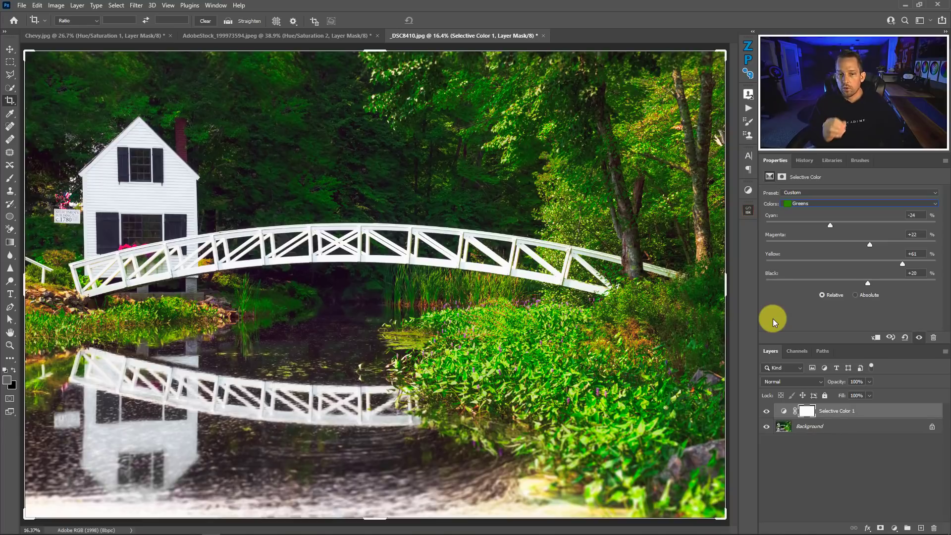
Step: Target the Yellows in the Selective Color layer, set their Magenta to +35 and compare the photo before and after
left_click(809, 205)
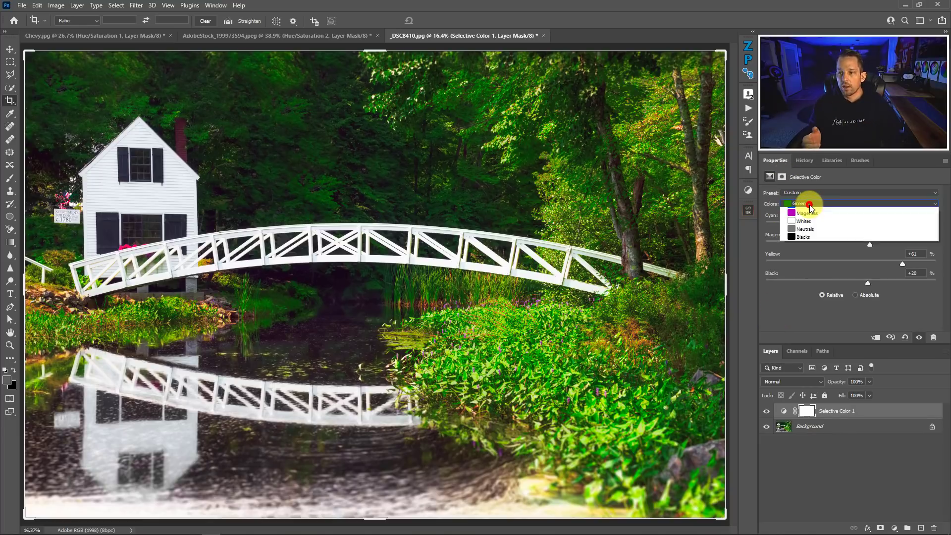
left_click(804, 220)
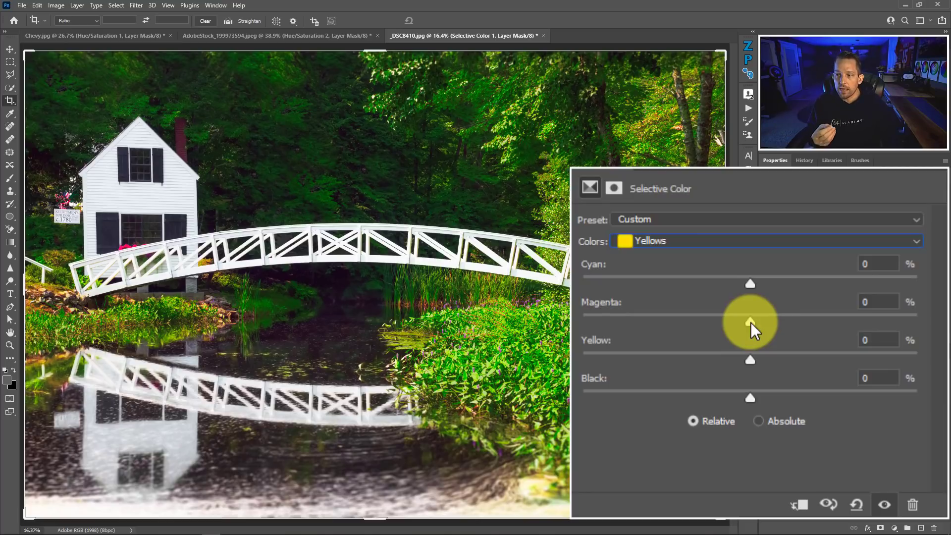
left_click_drag(750, 322, 810, 309)
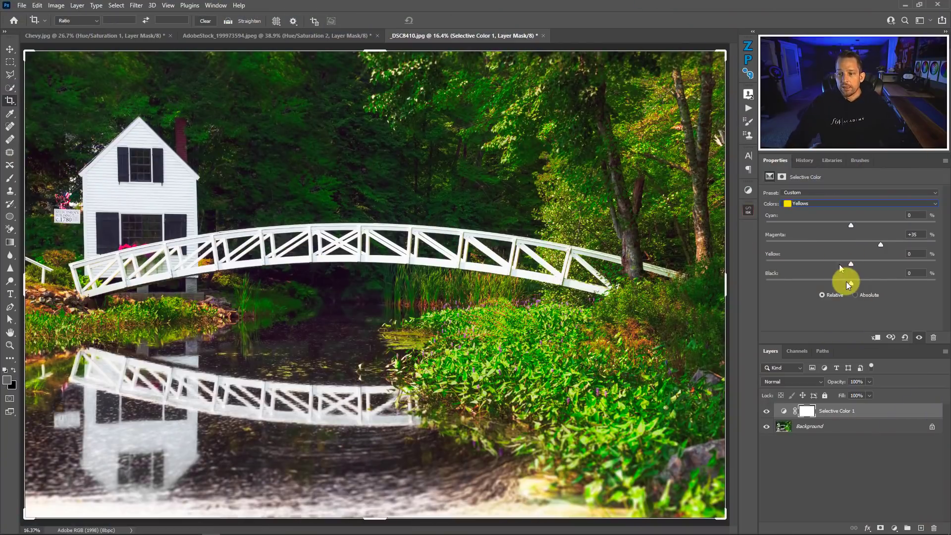
left_click(766, 410)
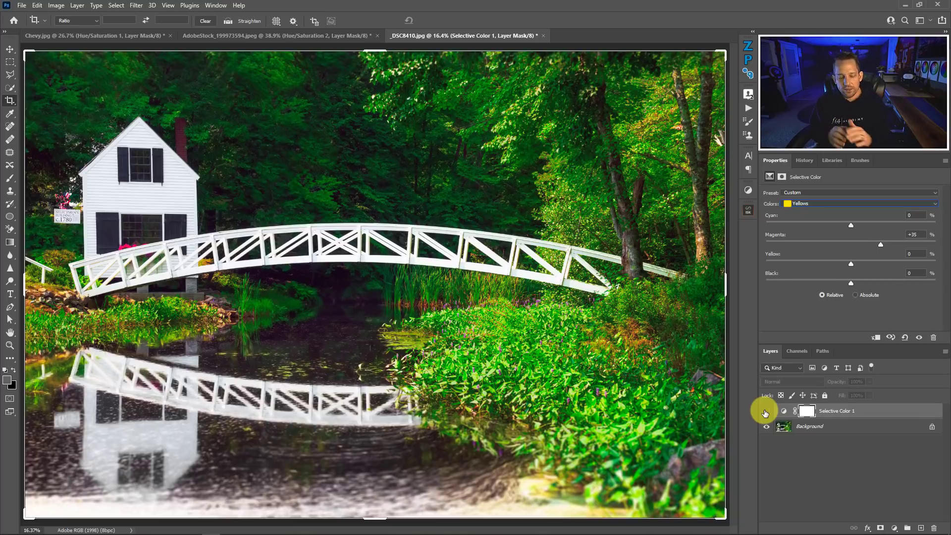
left_click(765, 412)
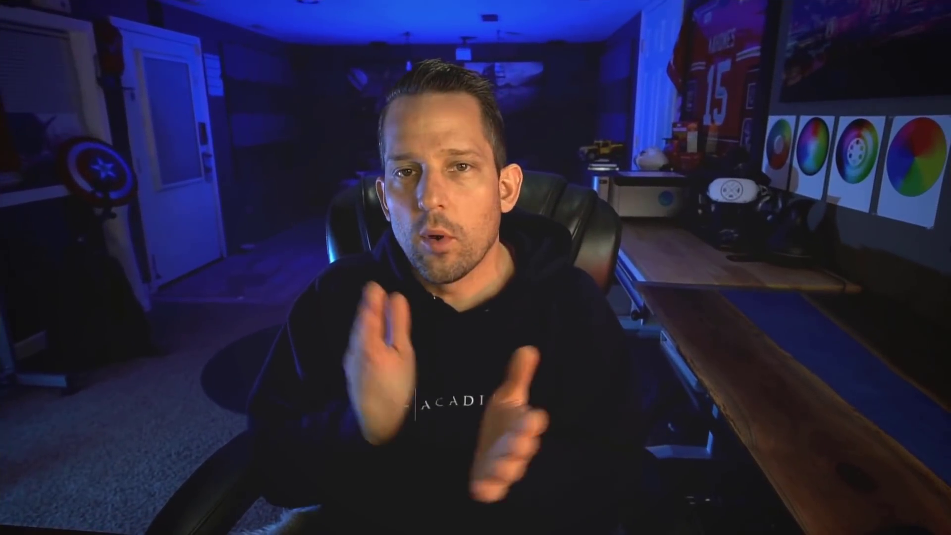